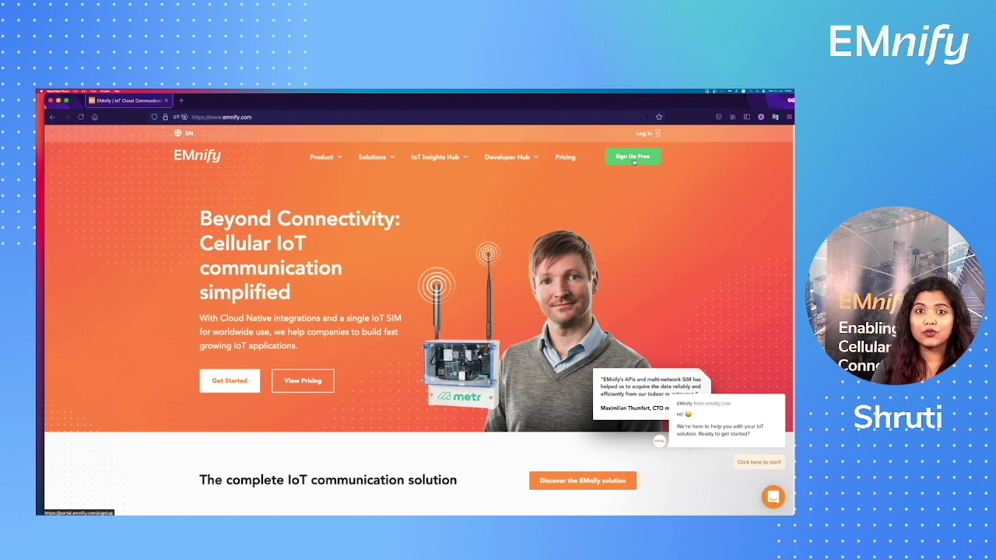
Open the free sign-up form and enter the account holder's name and a password
click(634, 157)
click(413, 250)
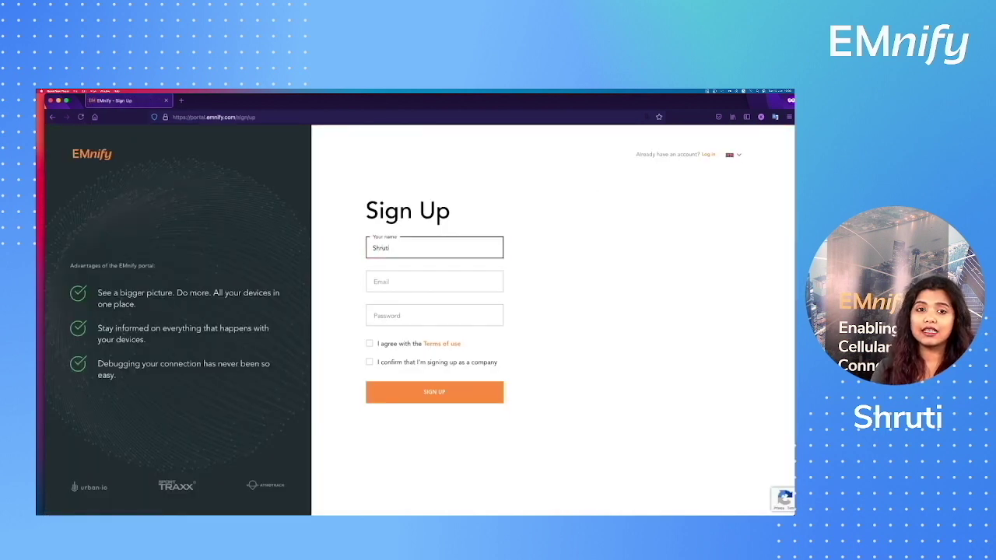
key(Tab)
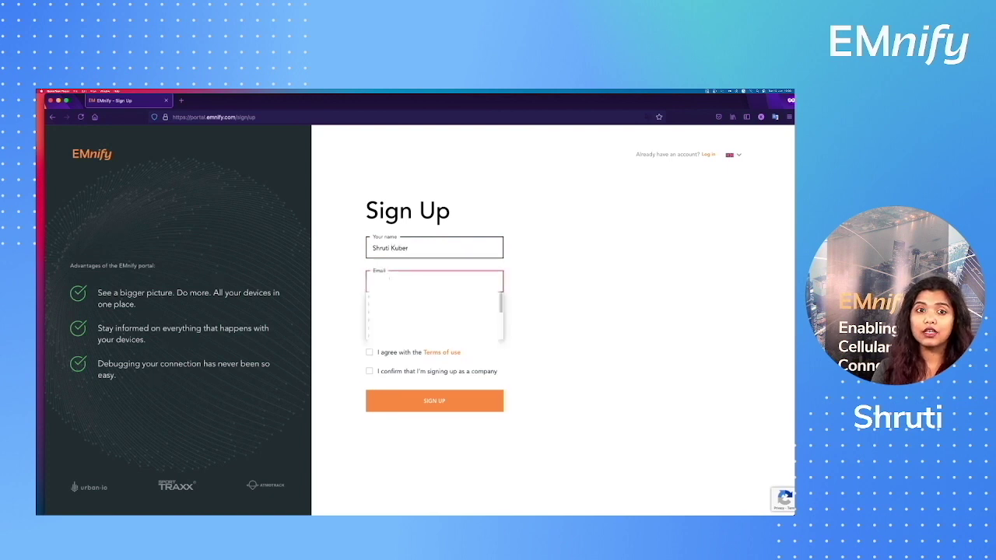
key(Tab)
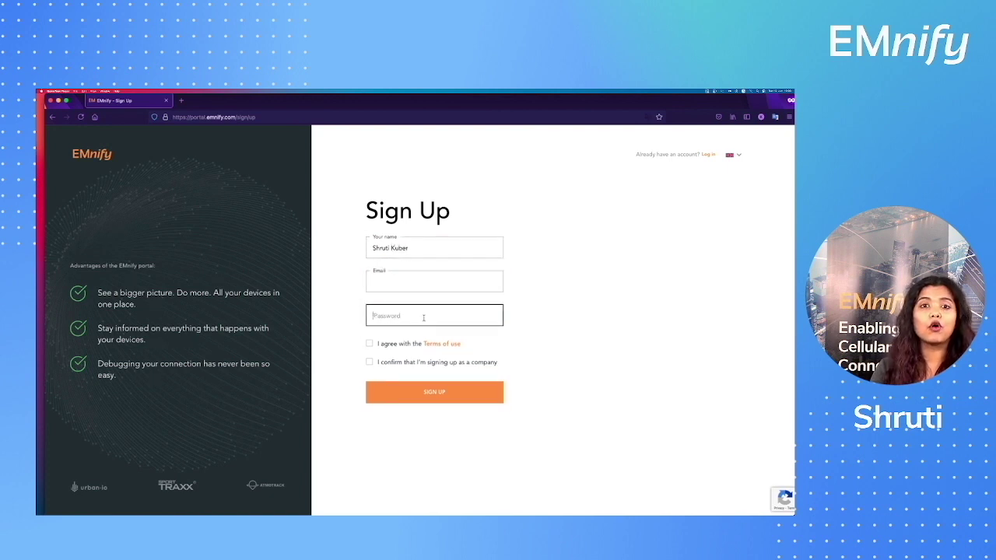
Submit the sign-up and pass the reCAPTCHA by selecting the bicycle images
key(Return)
click(369, 360)
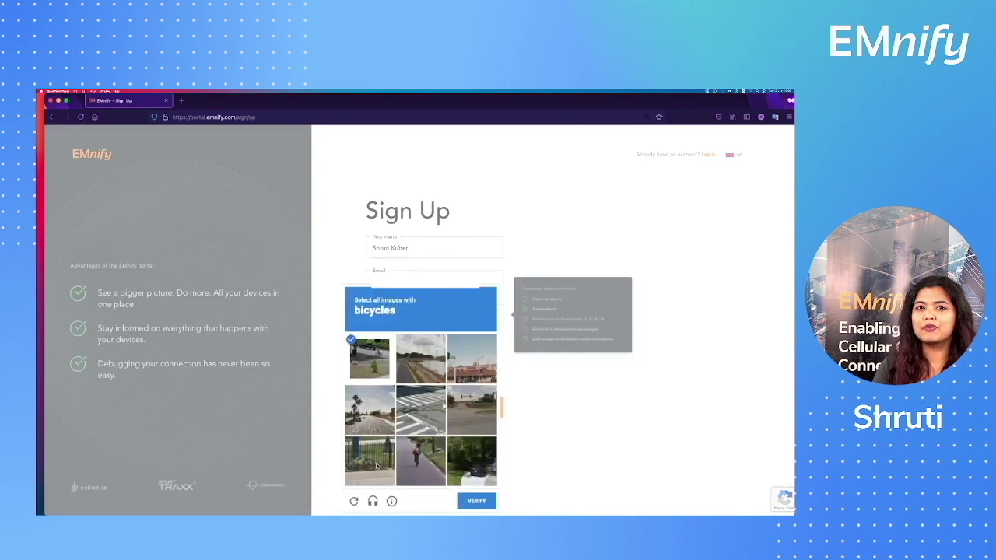
click(369, 460)
click(421, 460)
click(476, 501)
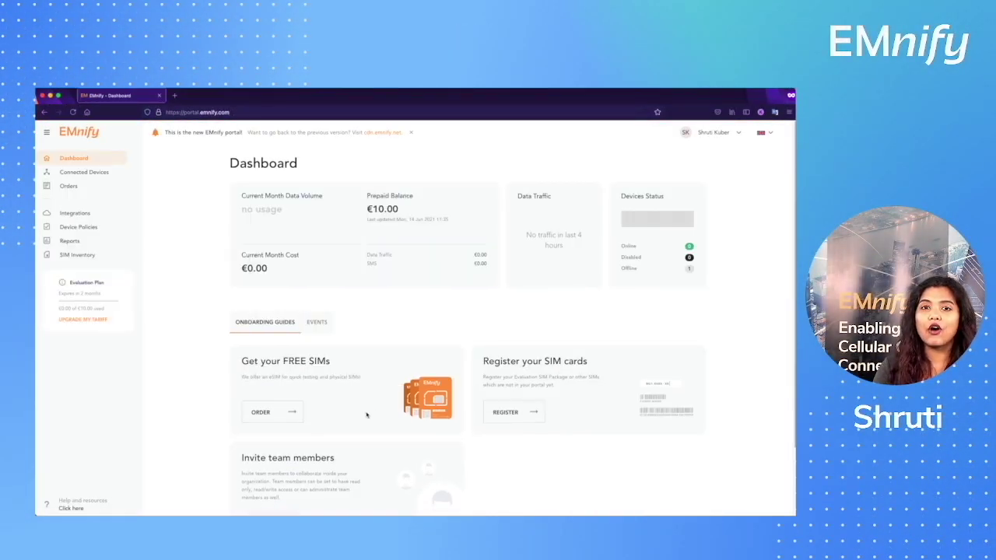
Order the free test SIMs, choosing the single eSIM over three physical cards, and continue
click(287, 415)
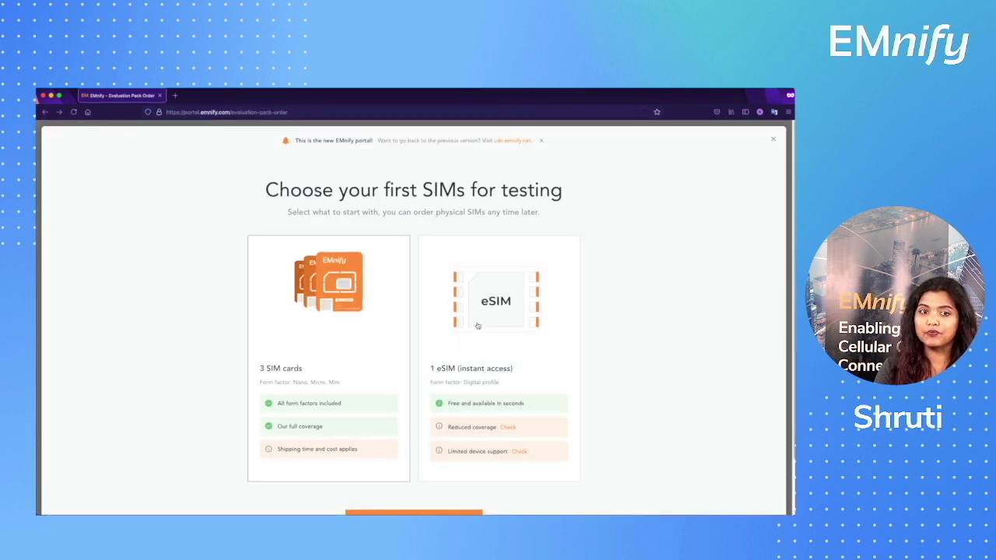
scroll(376, 344, down, 2)
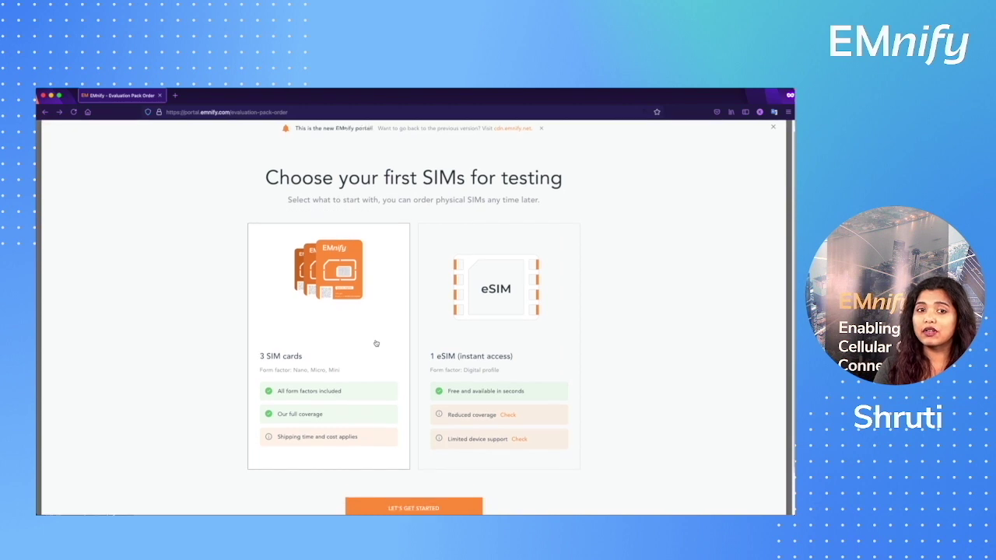
click(469, 270)
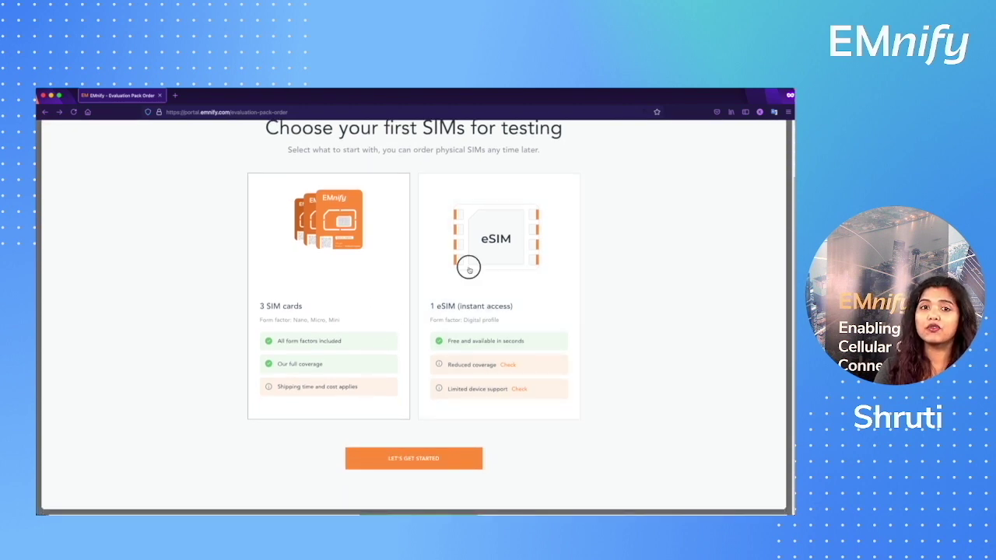
click(441, 456)
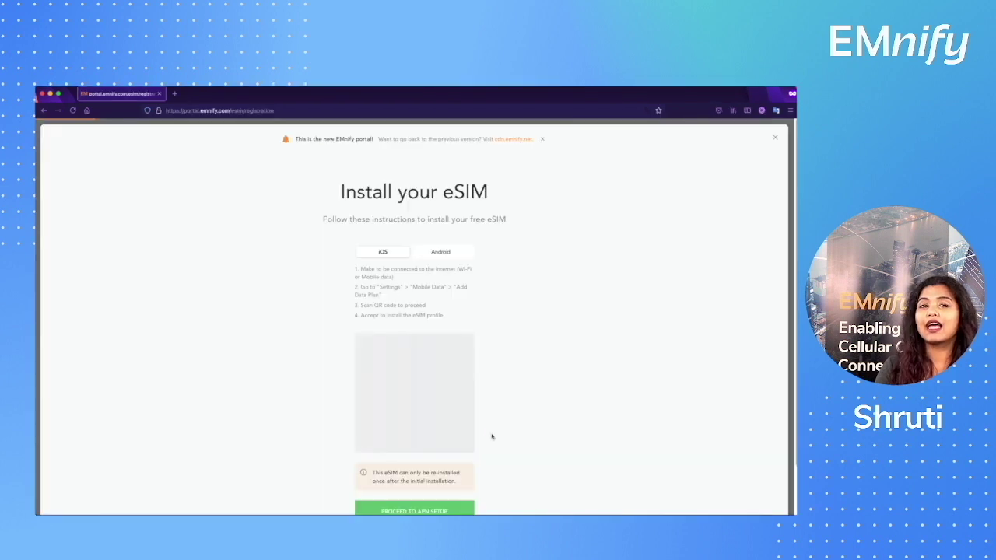
Show the iOS installation instructions and the generated eSIM QR code
click(383, 254)
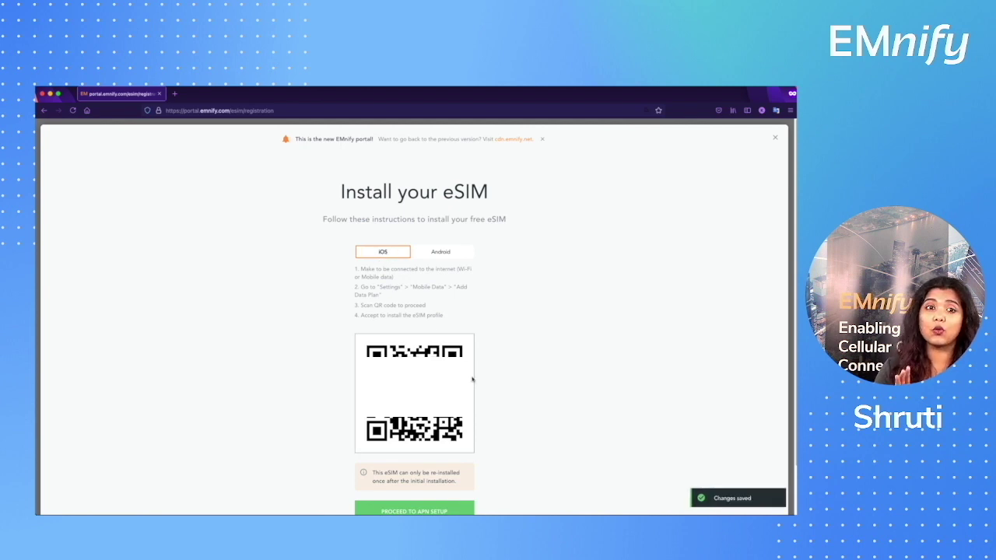
scroll(523, 393, down, 1)
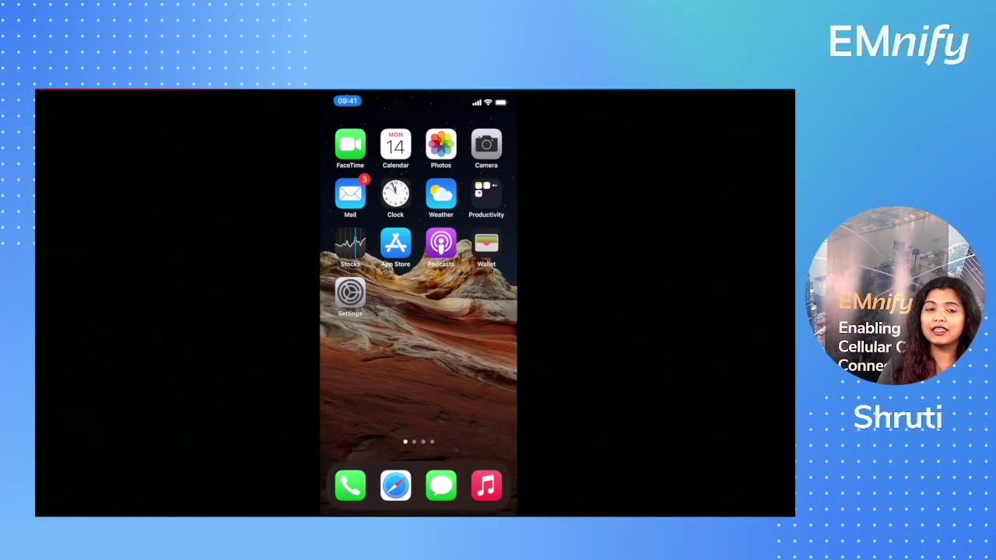
In iPhone Settings, search 'Mob', open Mobile Data and add a data plan from the QR code
click(351, 292)
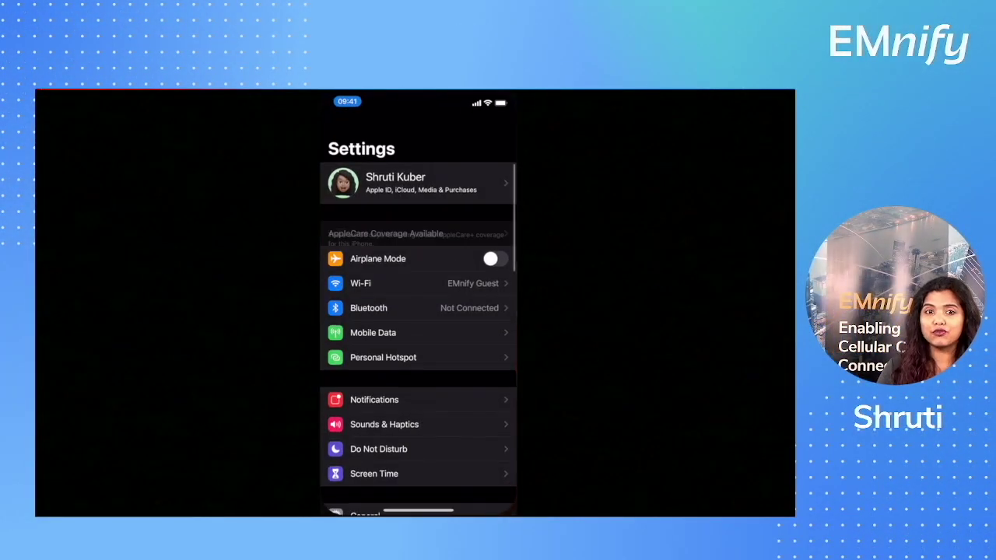
scroll(419, 311, down, 3)
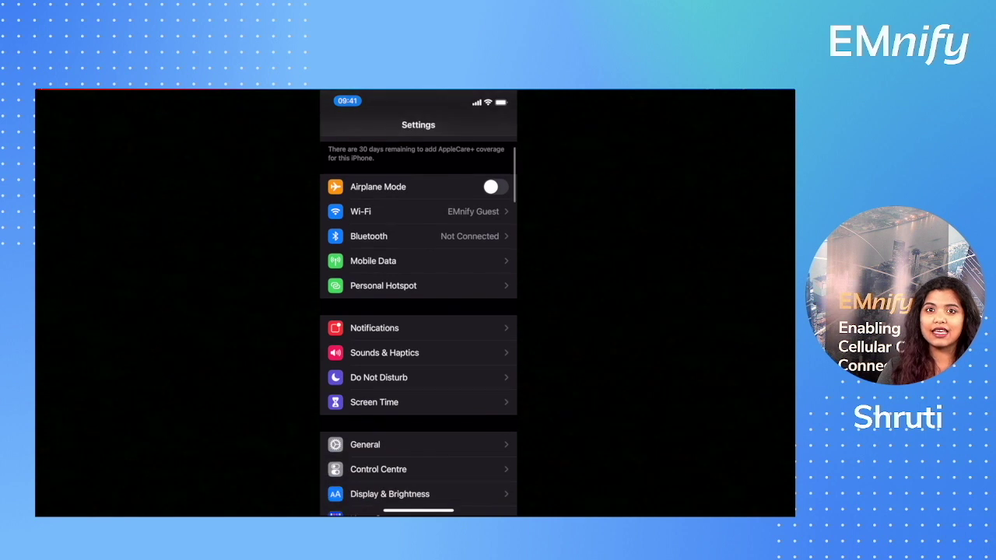
scroll(419, 311, up, 4)
click(405, 172)
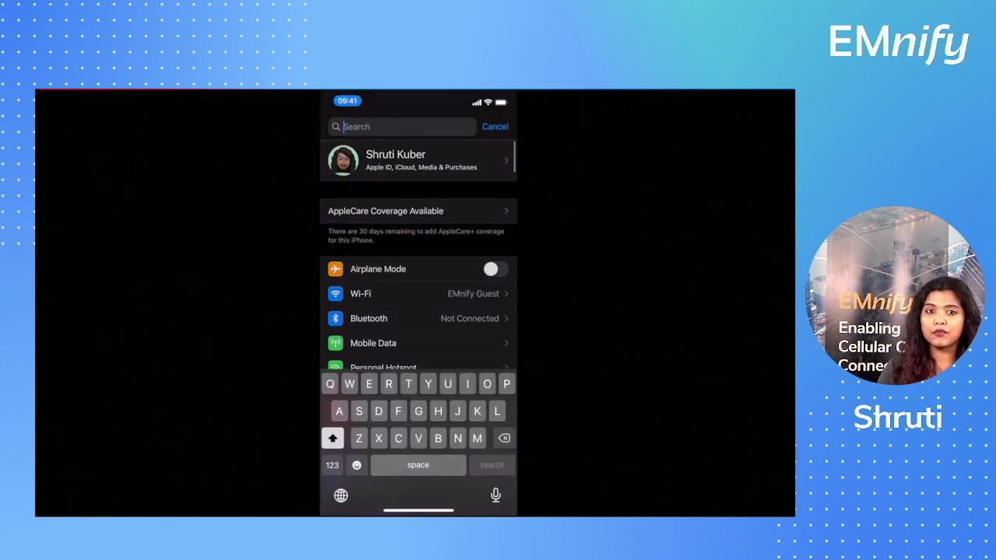
text(Mob)
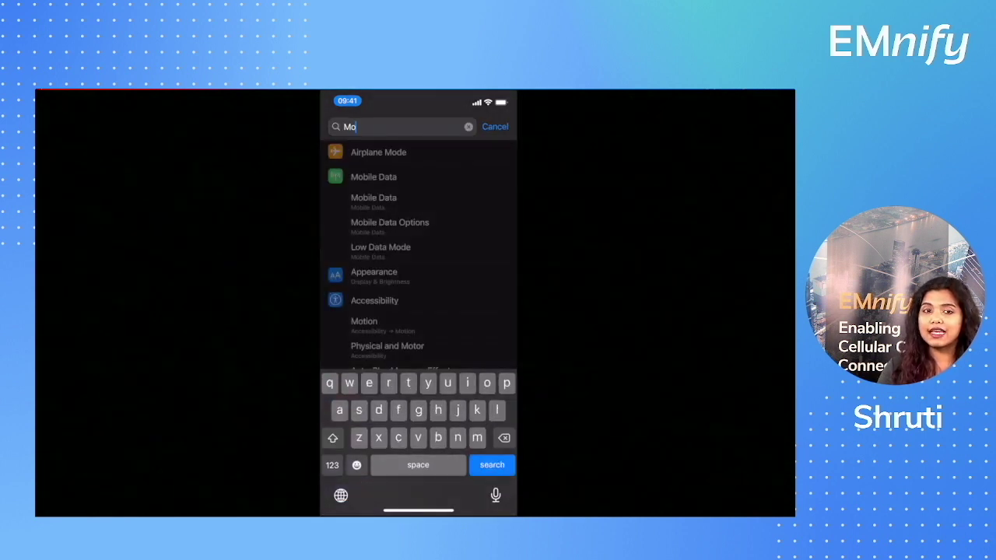
click(374, 153)
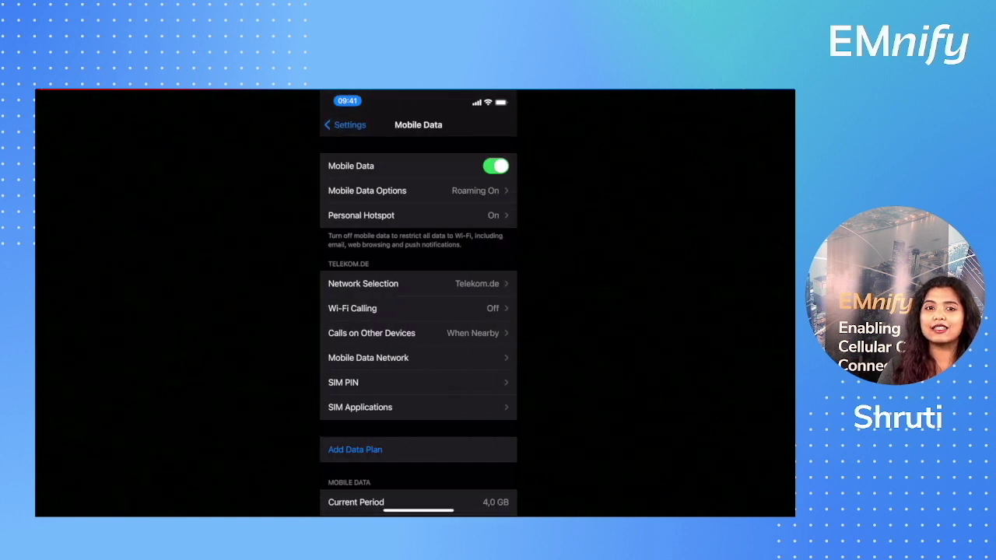
click(418, 449)
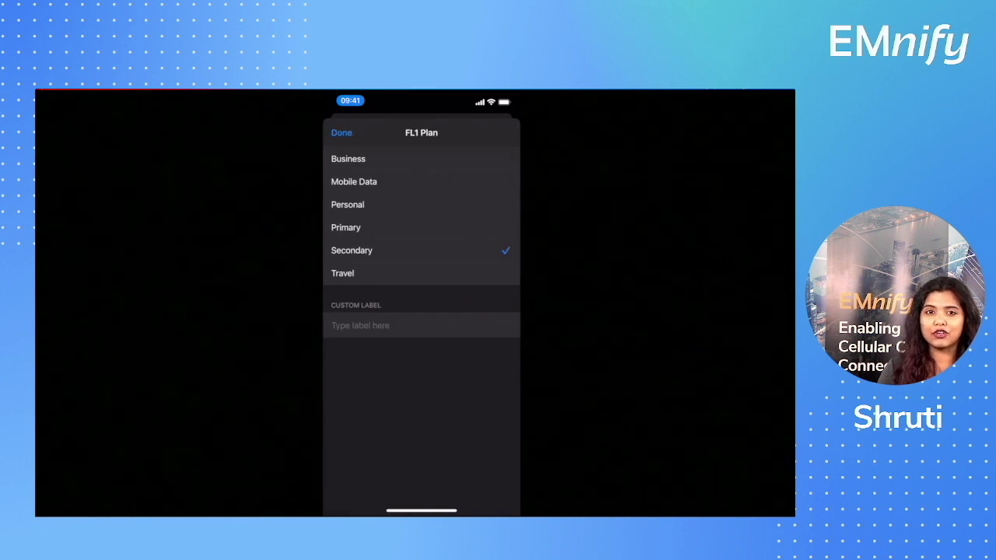
Set the FL1 plan's custom label to 'EMnify'
click(360, 326)
text(E)
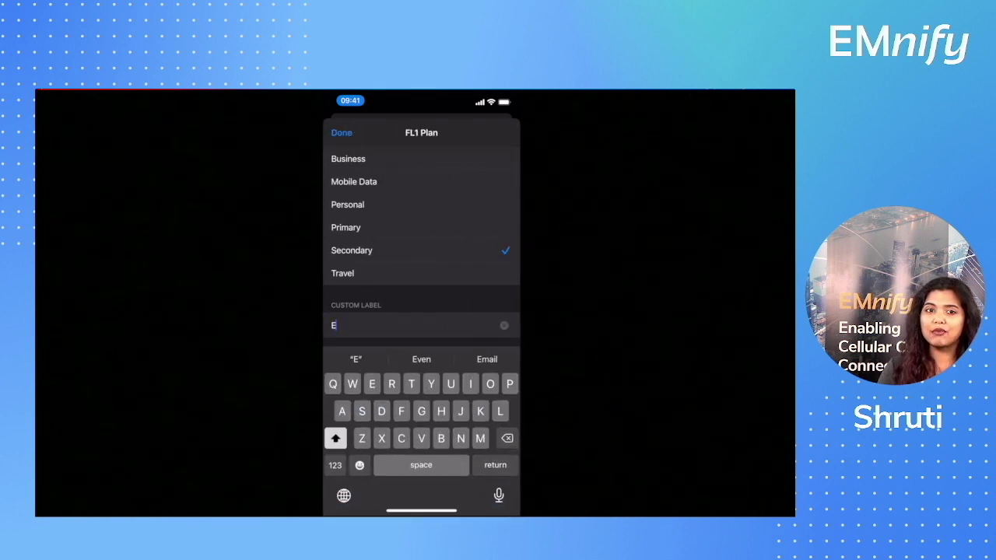
text(Mnify)
key(Return)
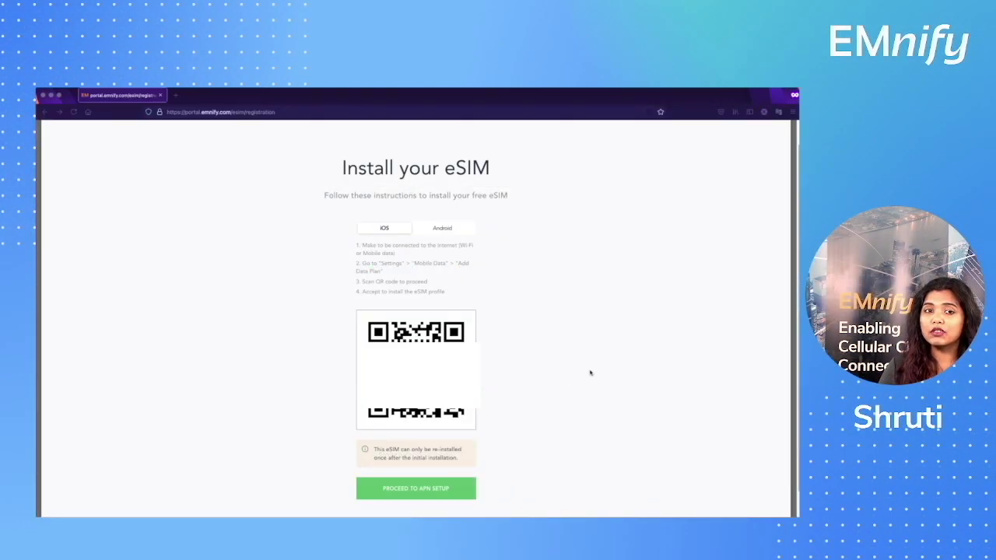
Proceed to the APN setup instructions (APN em, data roaming on), then view Connected Devices
click(459, 494)
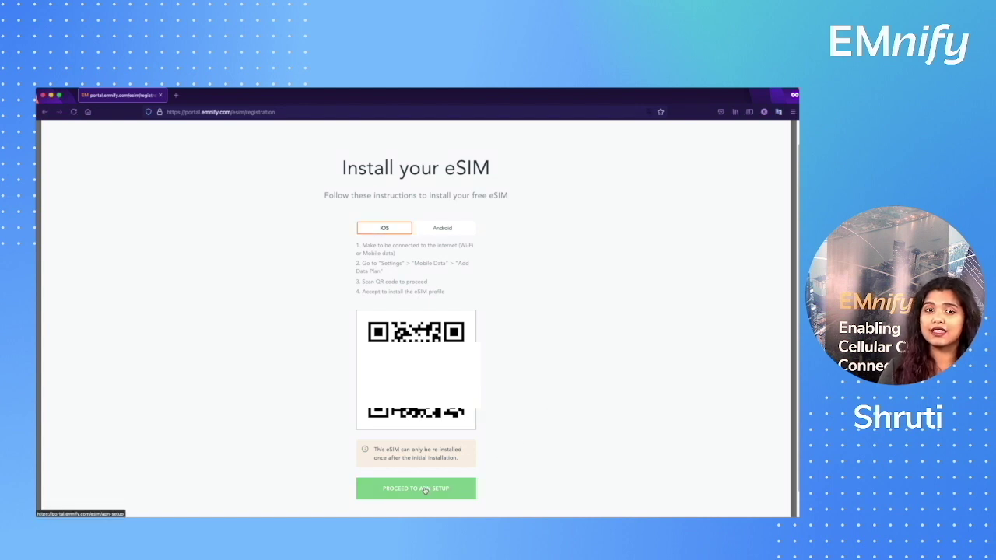
click(425, 490)
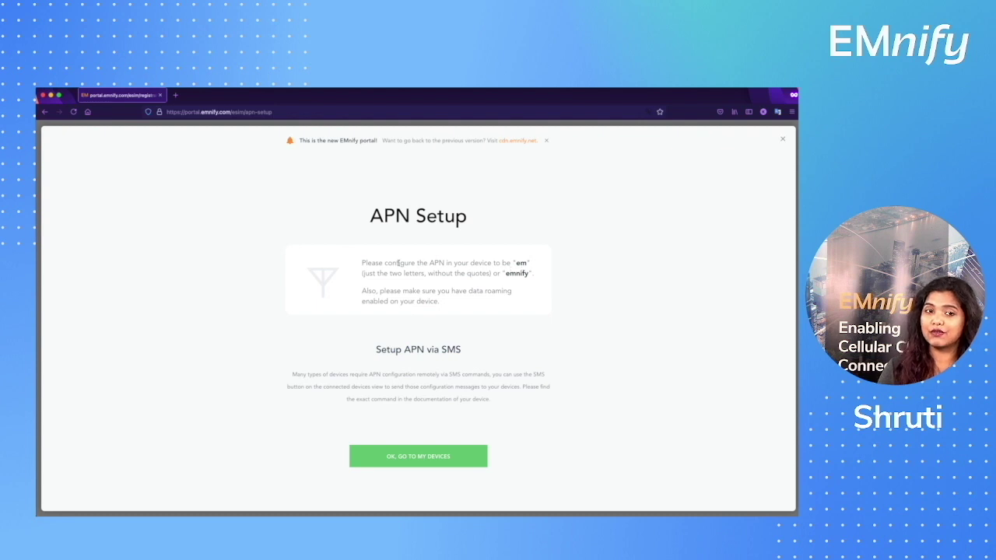
drag(370, 264, 542, 285)
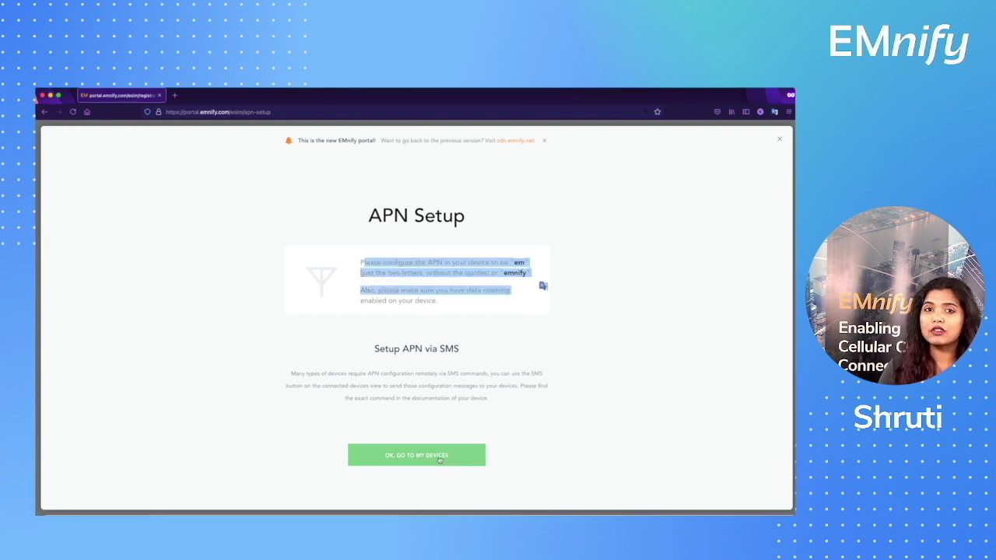
click(439, 458)
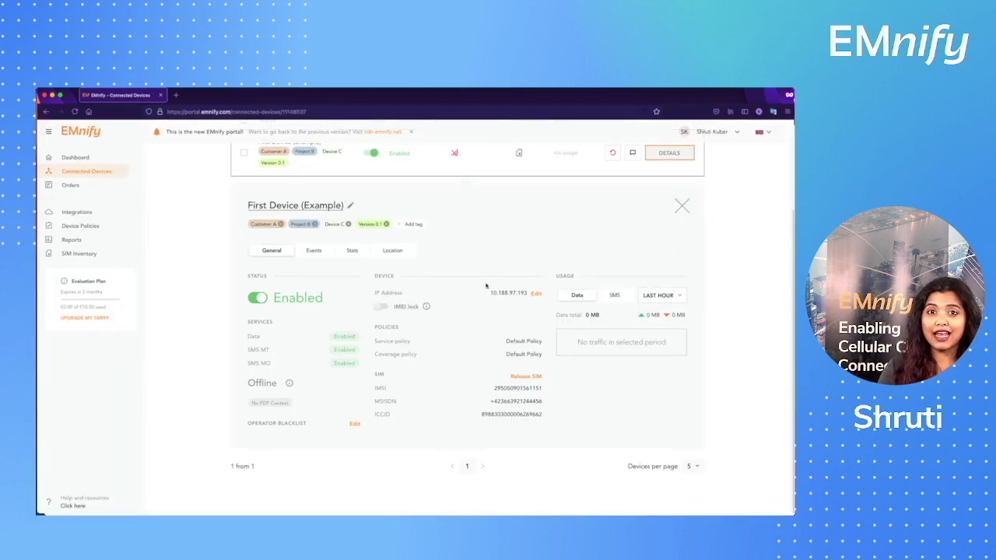